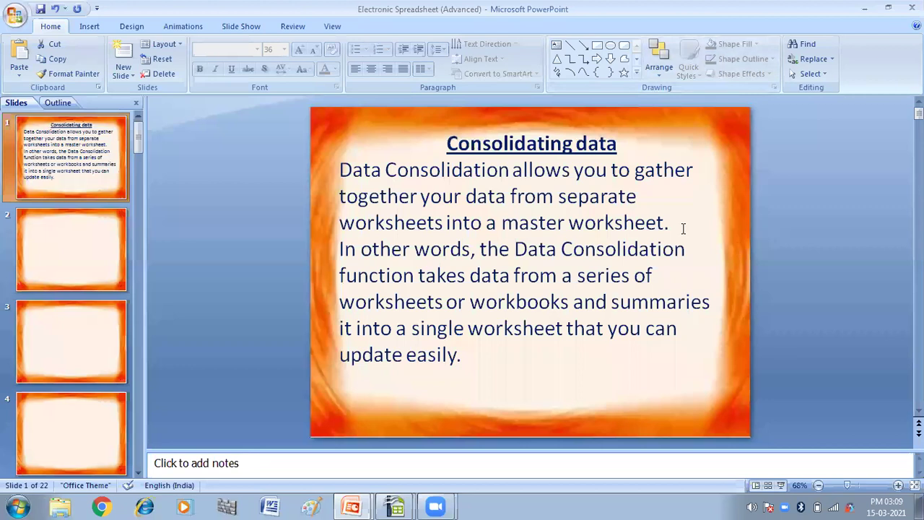
Switch to the untitled OpenOffice Calc spreadsheet and review the Term-1 marks on Sheet1 and the Term-2 marks on Sheet2.
mouse_move(395, 506)
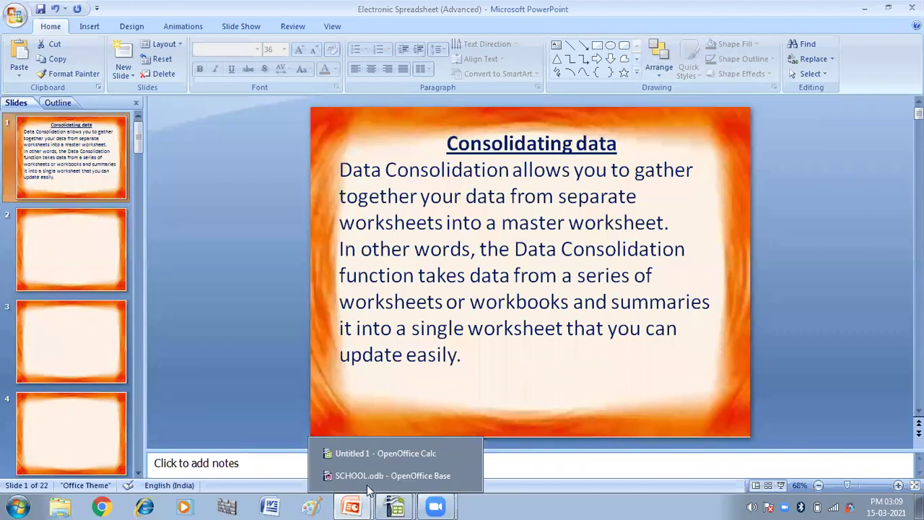
click(372, 452)
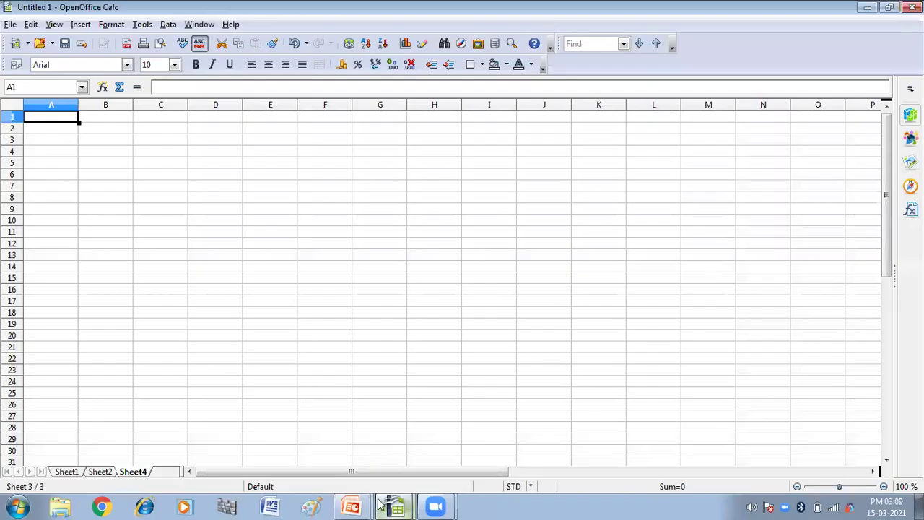
click(65, 473)
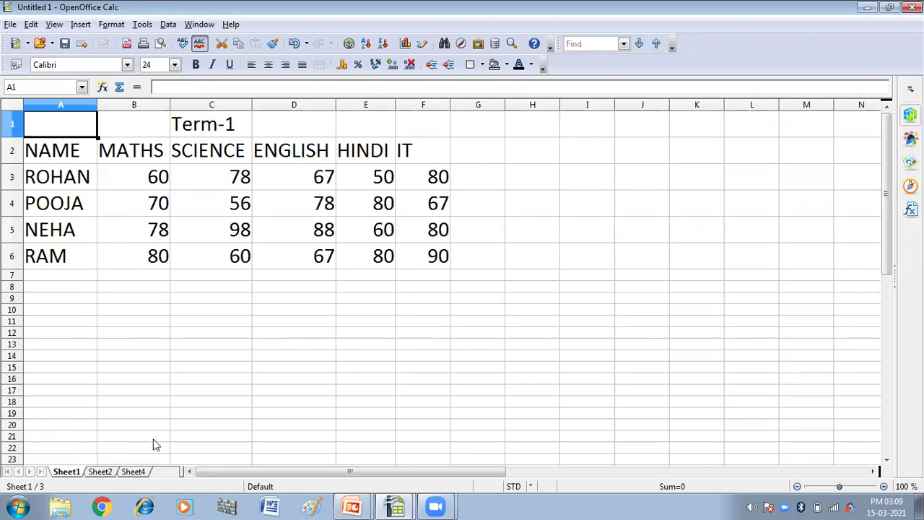
click(100, 473)
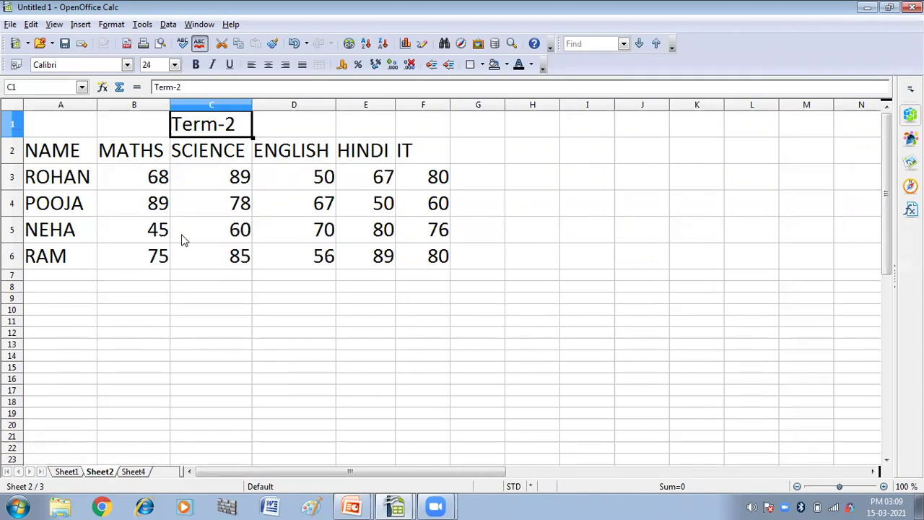
Enter the heading RESULT in cell E1 of Sheet4 with a font size of 20.
click(134, 471)
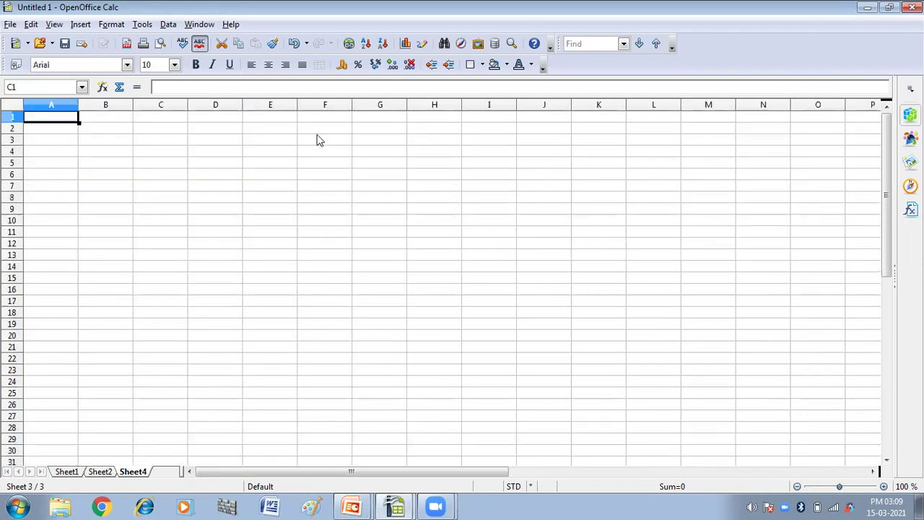
click(261, 122)
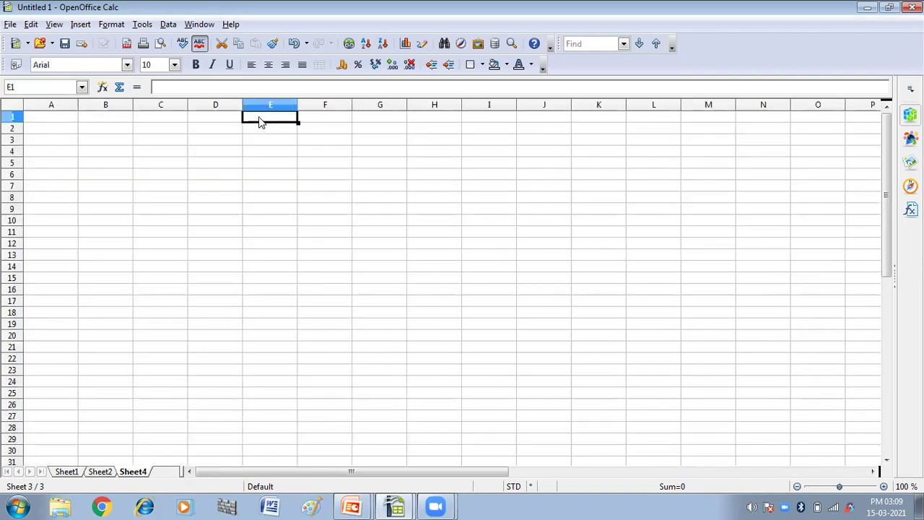
text(rRES)
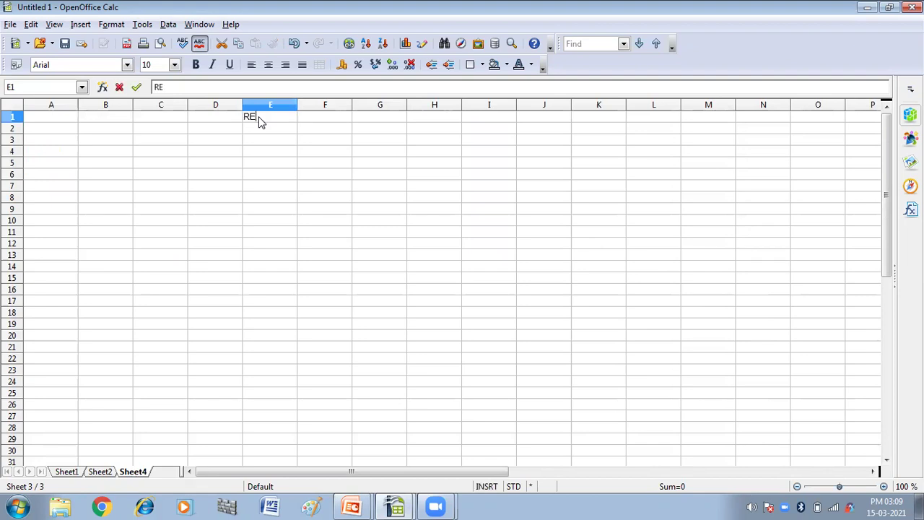
text(ULT)
key(shift+Home)
click(174, 65)
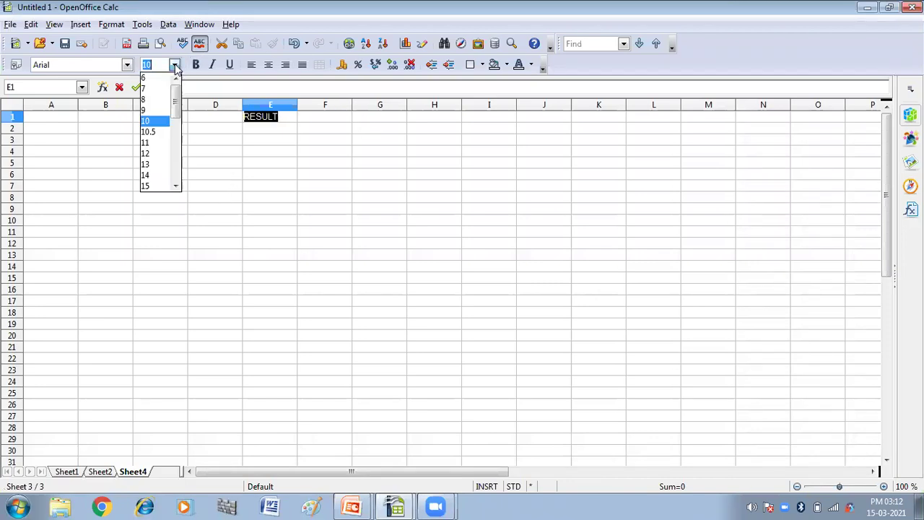
click(175, 186)
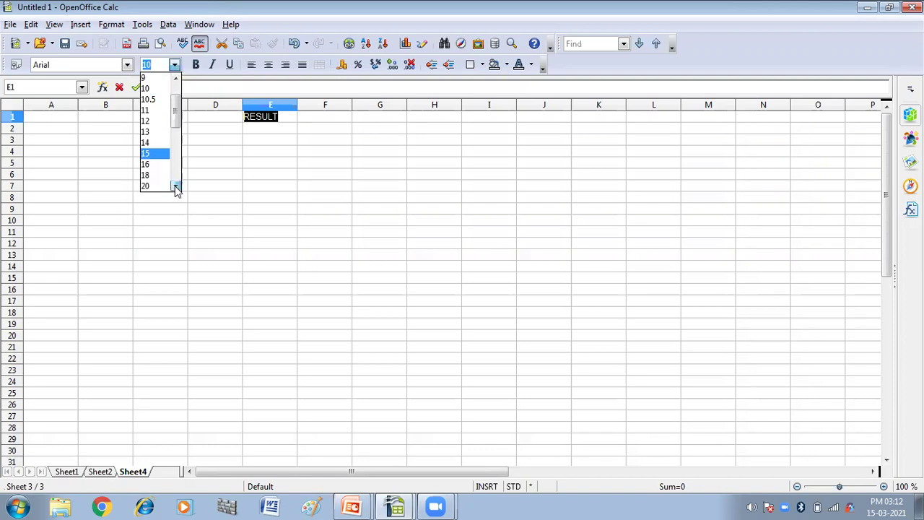
click(150, 187)
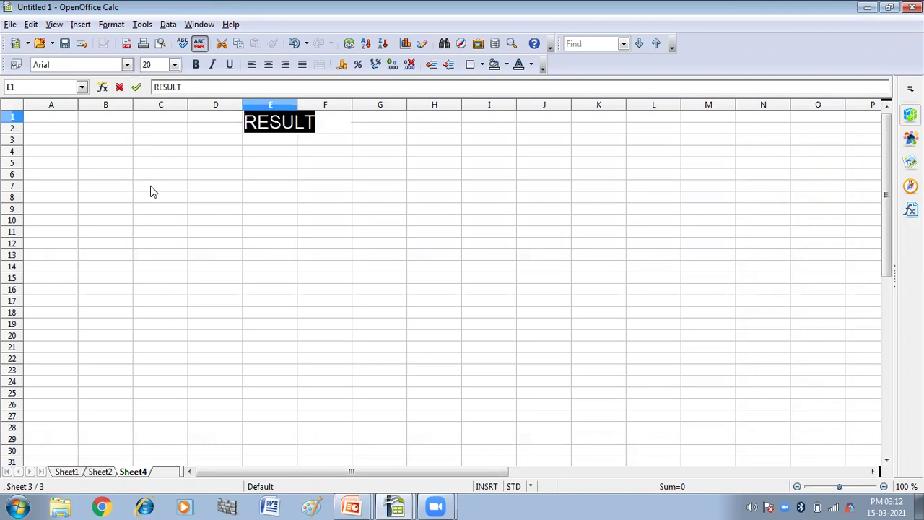
click(137, 151)
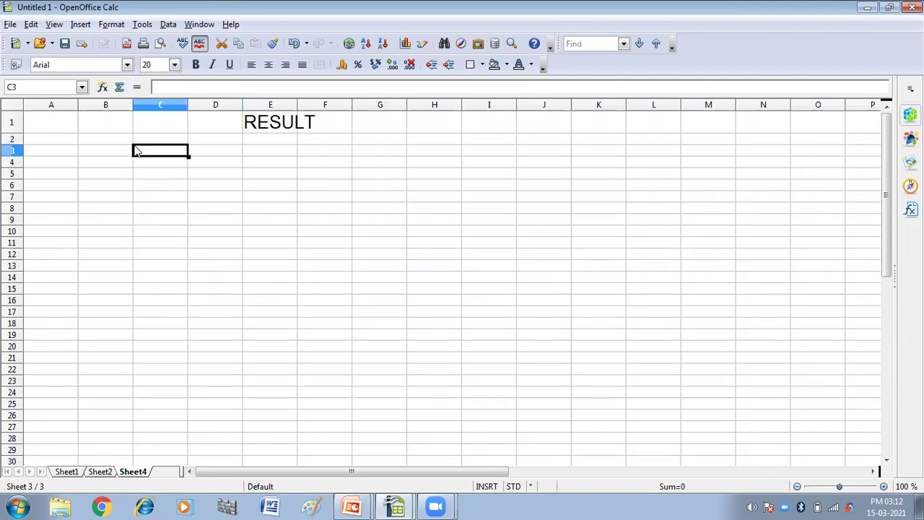
Set the font size of all cells on Sheet4 to 20.
key(ctrl+a)
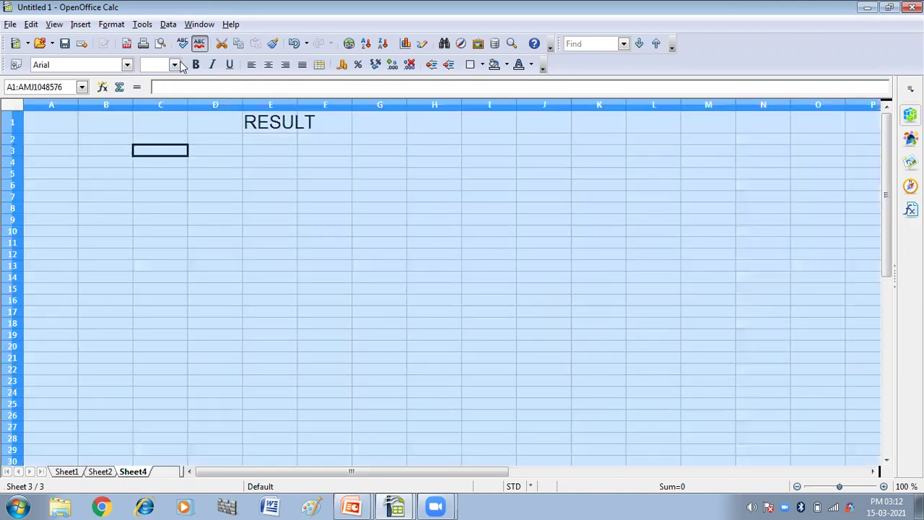
click(174, 64)
scroll(167, 186, down, 2)
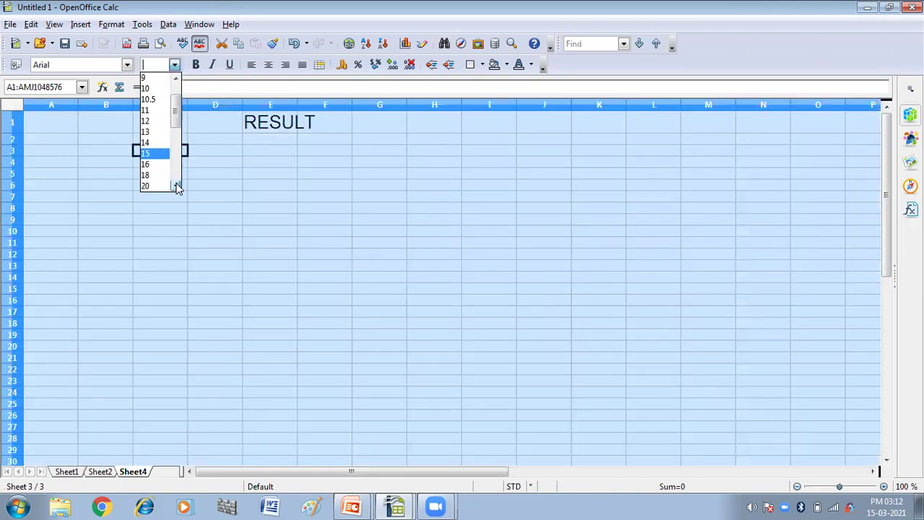
click(150, 187)
click(376, 229)
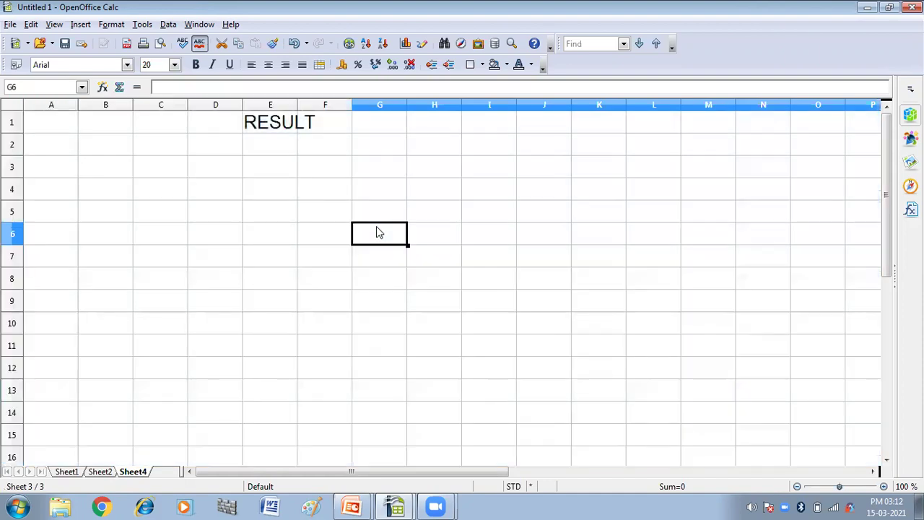
Start a data consolidation with cell B2 of Sheet4 as the results location and Sum as the function.
click(113, 150)
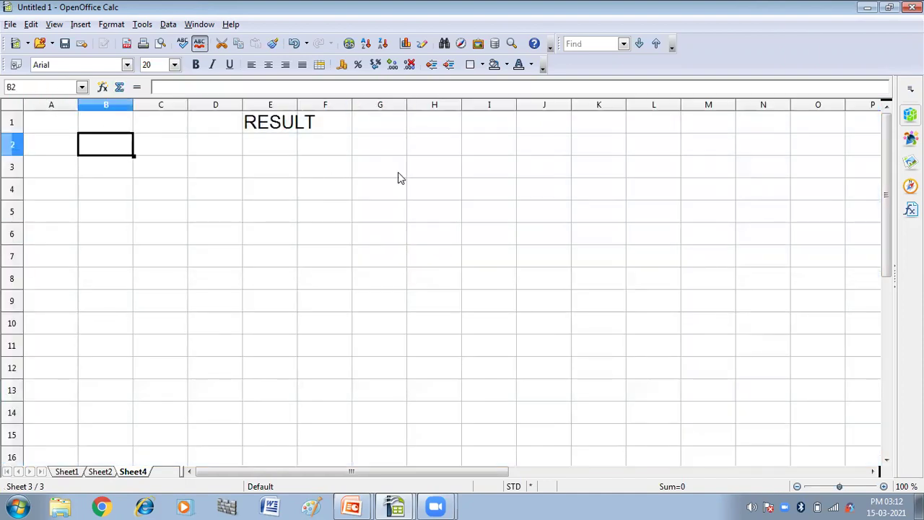
click(170, 25)
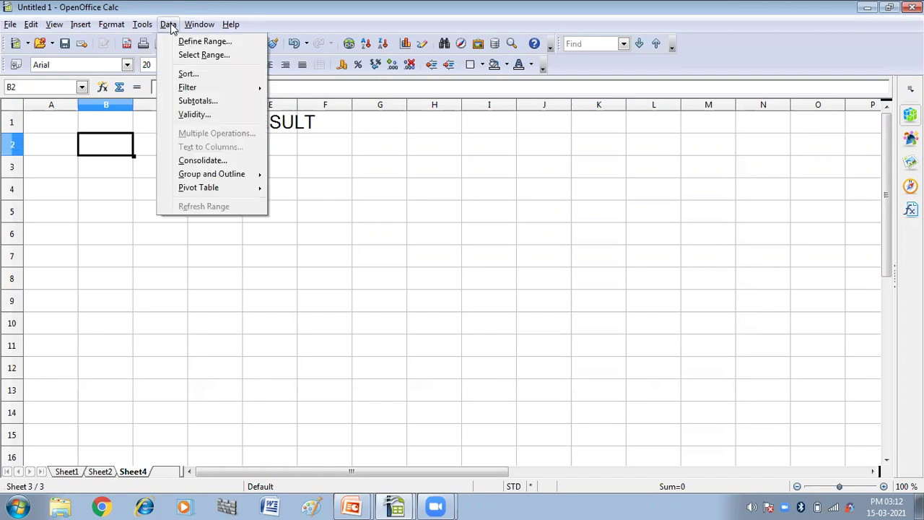
click(197, 161)
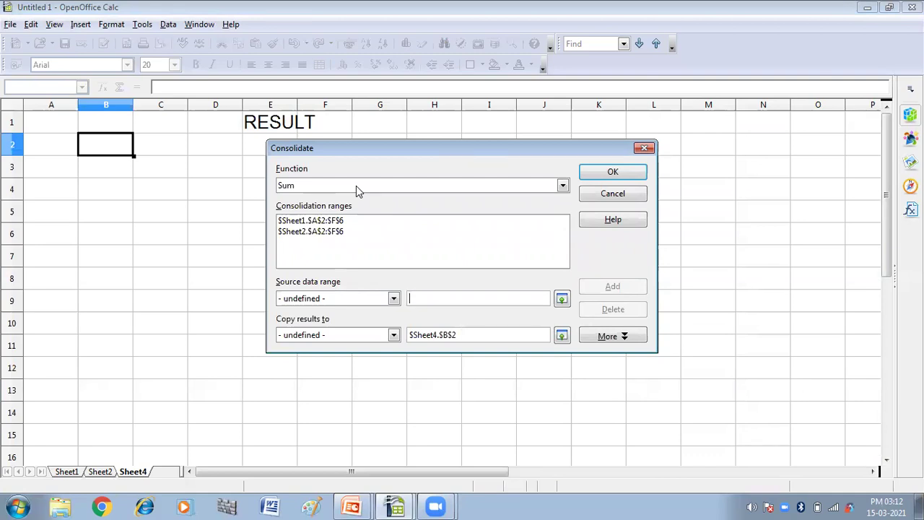
click(563, 185)
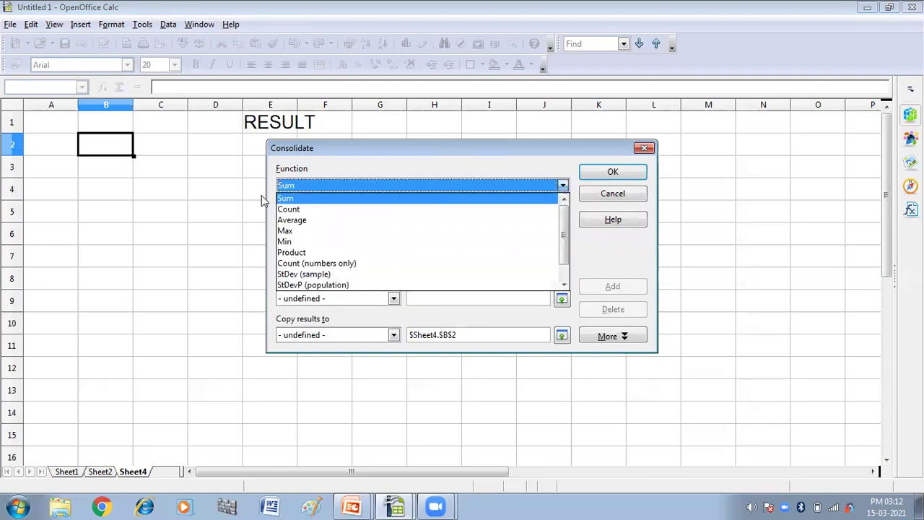
click(299, 201)
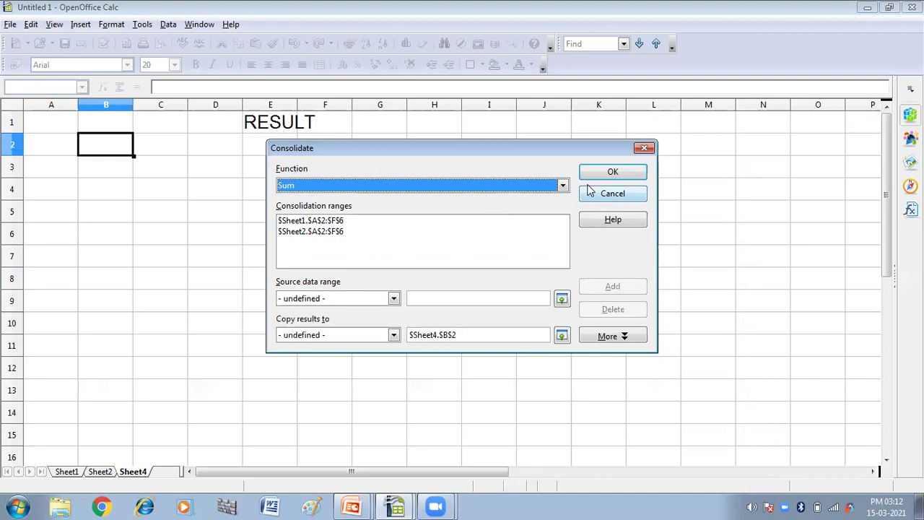
click(562, 187)
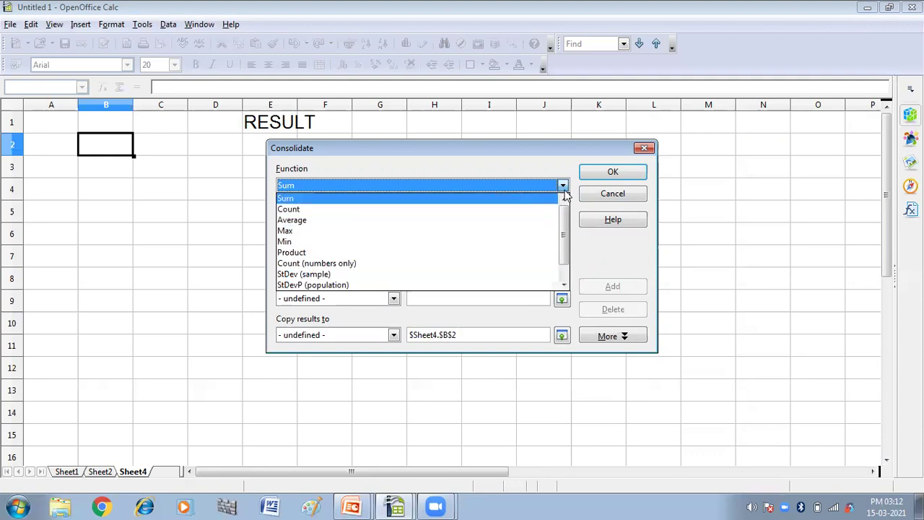
click(419, 198)
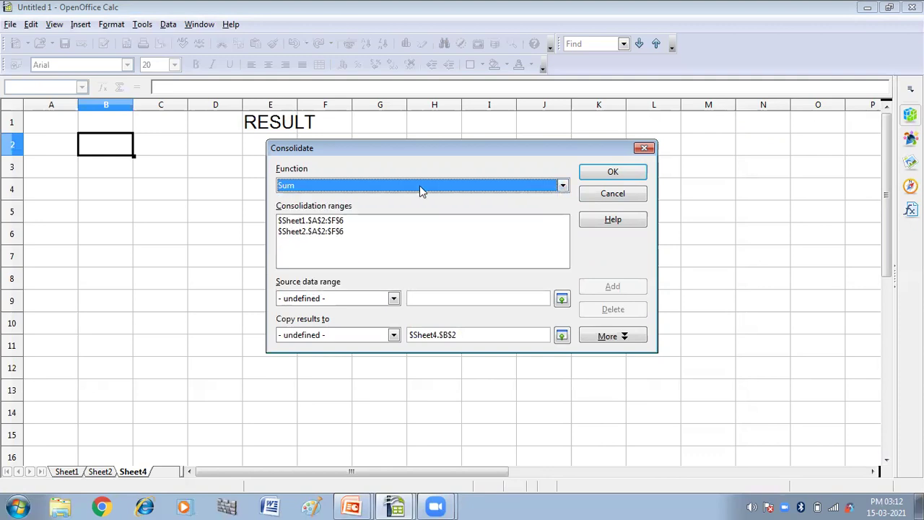
Delete the existing Sheet1 and Sheet2 entries from the consolidation ranges.
click(290, 222)
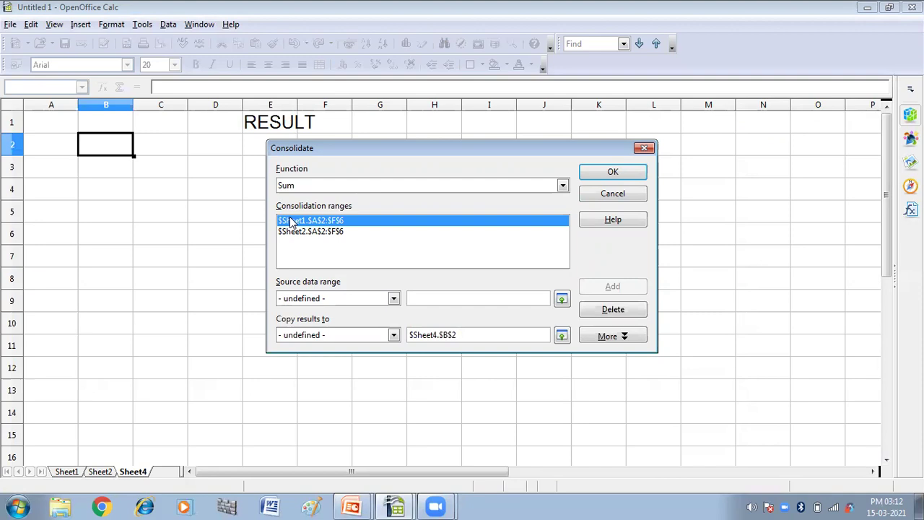
key(shift+Down)
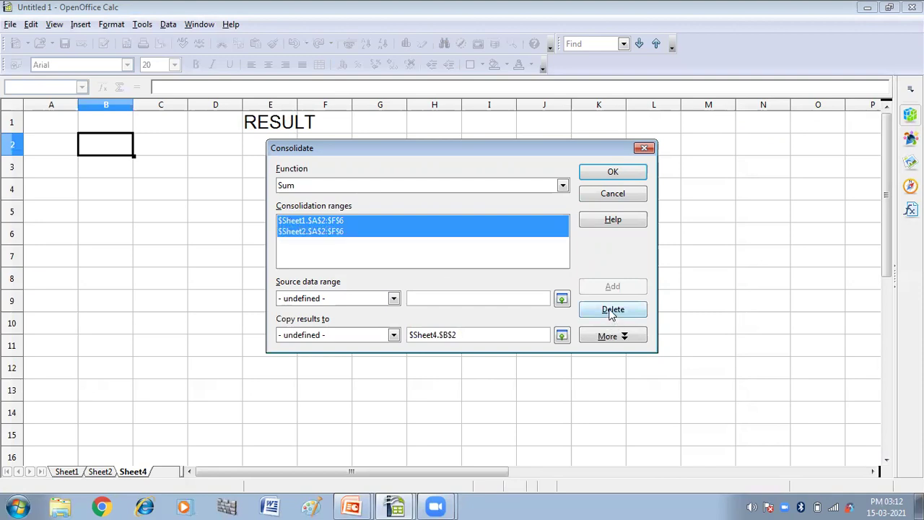
click(611, 310)
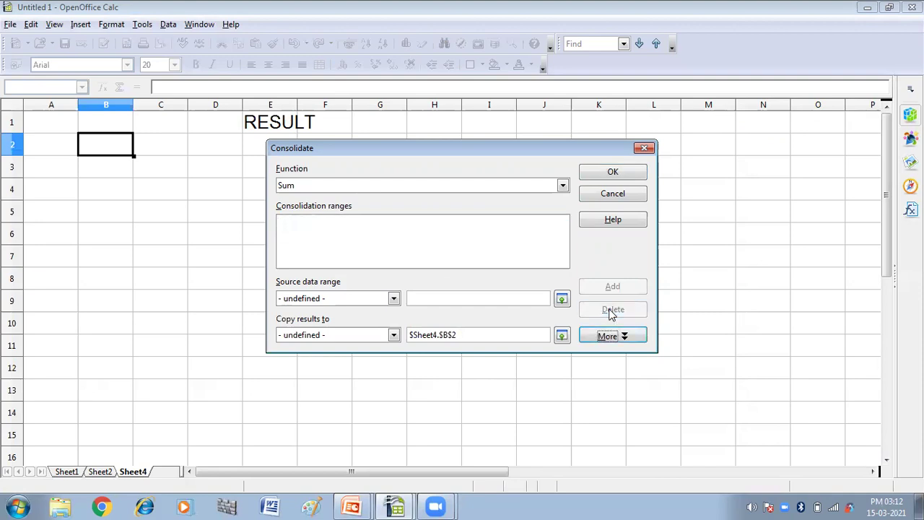
Add the Term-1 marks table, A2:F6 on Sheet1, as a consolidation range.
click(562, 300)
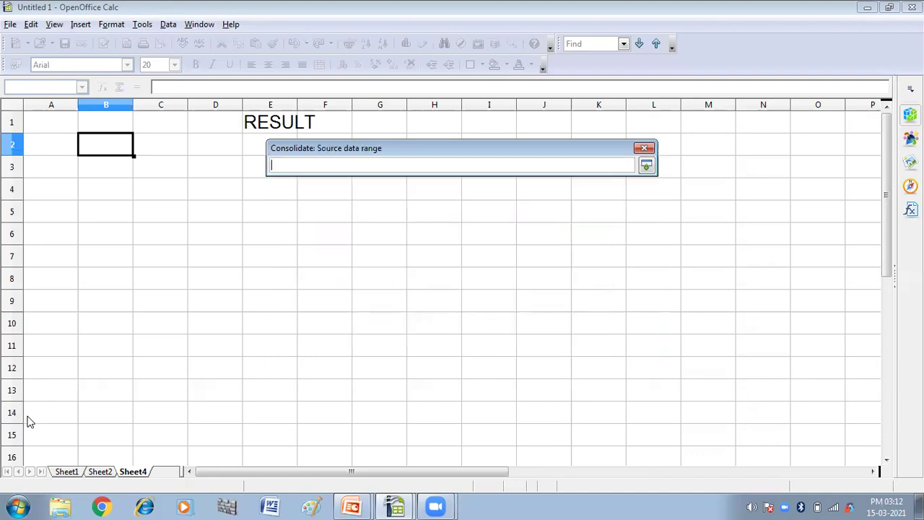
click(66, 471)
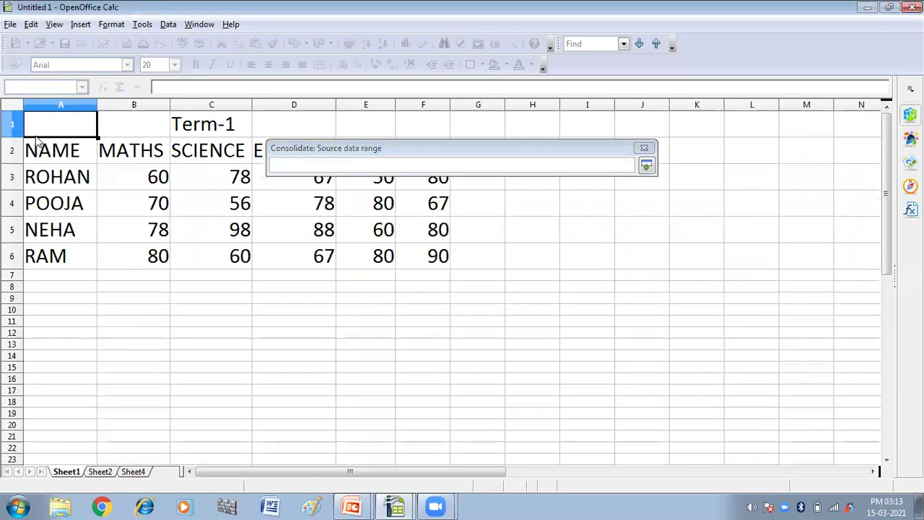
drag(31, 148, 433, 256)
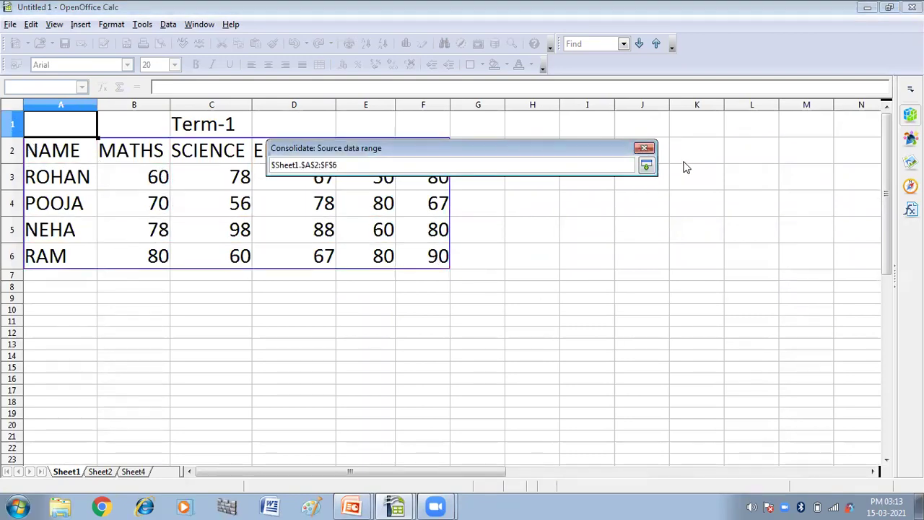
click(646, 167)
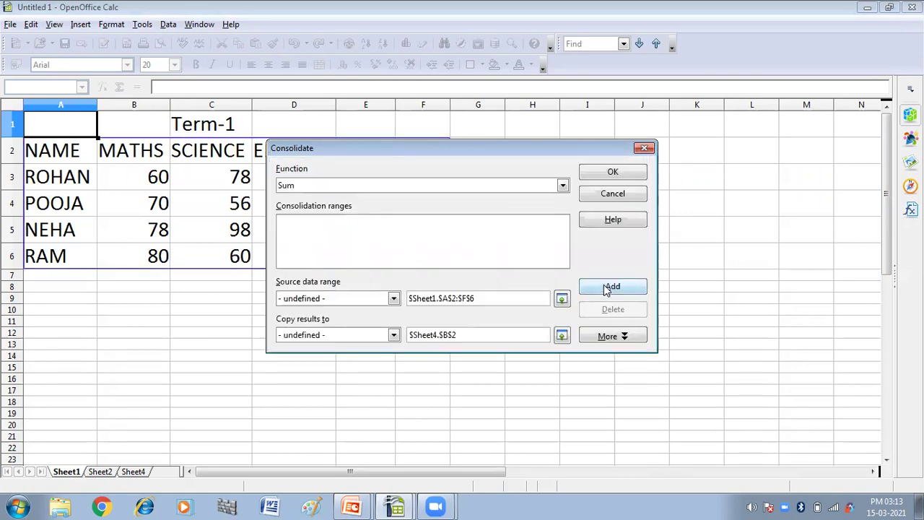
click(610, 287)
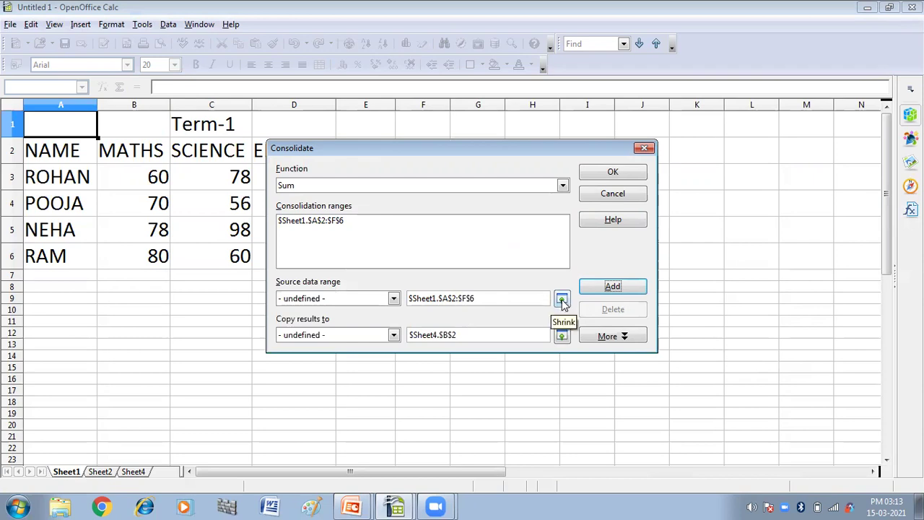
Add the Term-2 marks table, A2:F6 on Sheet2, as a consolidation range.
click(562, 300)
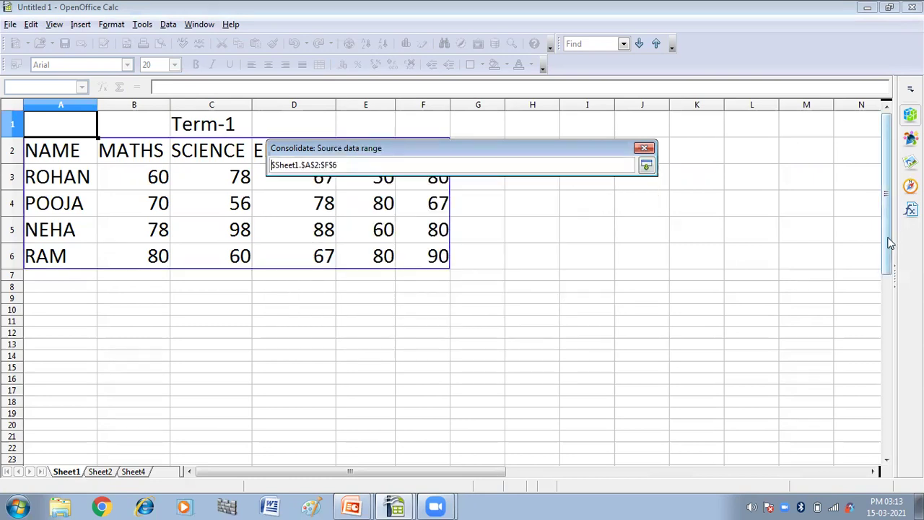
click(105, 473)
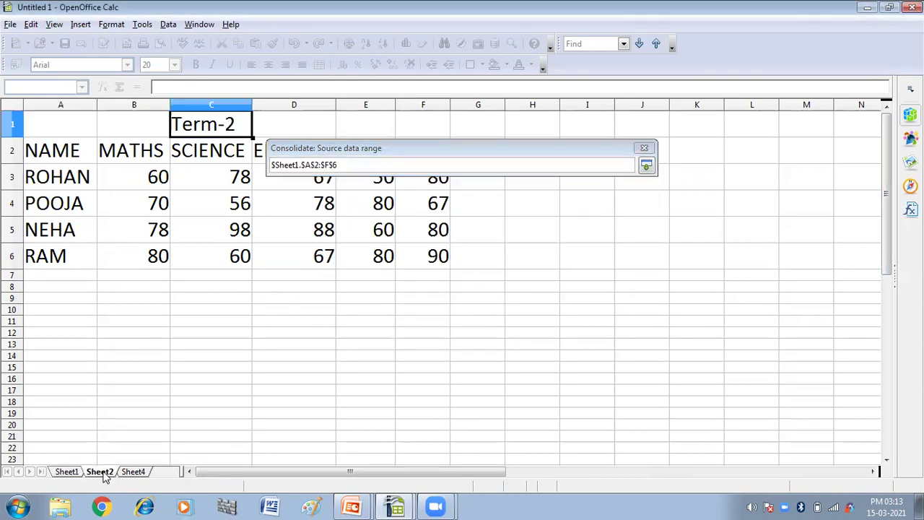
drag(37, 150, 411, 260)
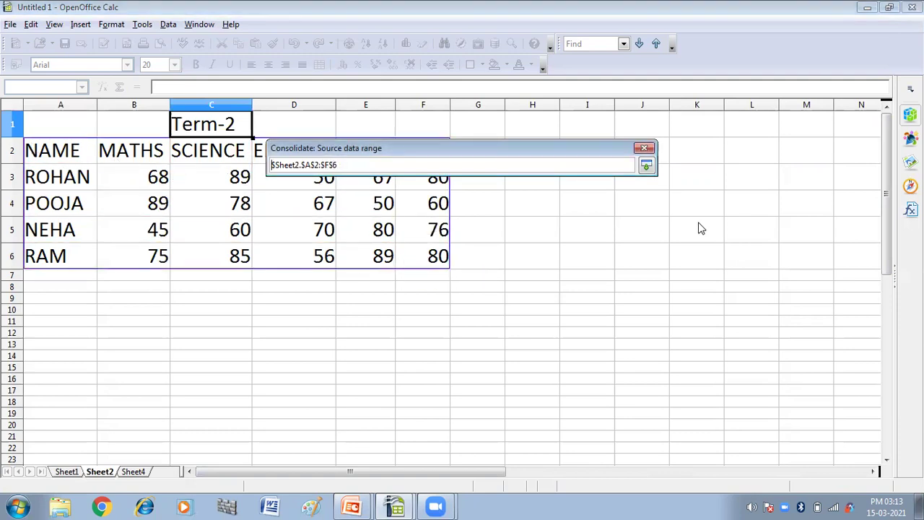
click(646, 167)
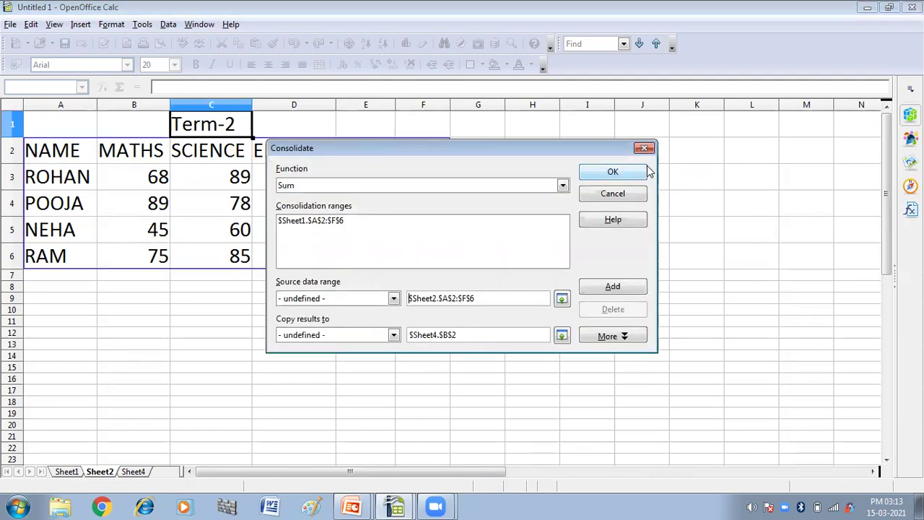
click(598, 292)
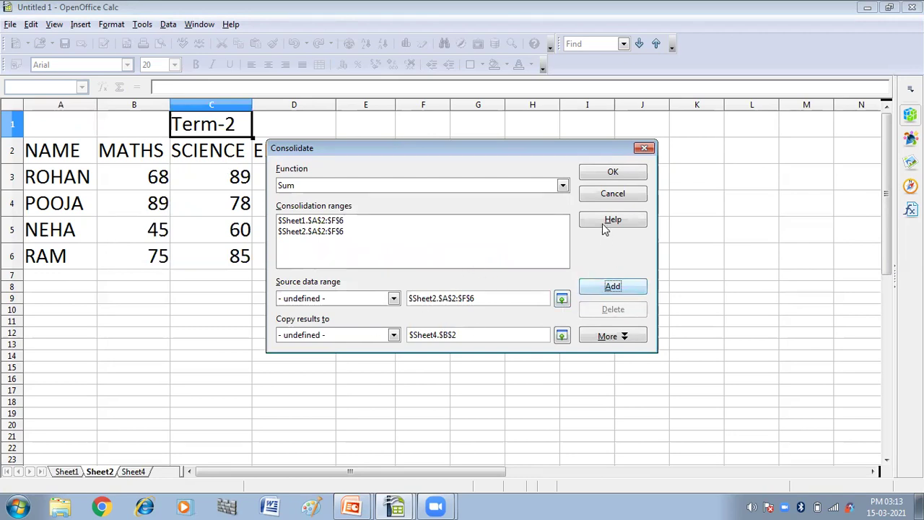
Consolidate by row labels and column labels with a link to the source data, and run the consolidation into Sheet4.
click(624, 338)
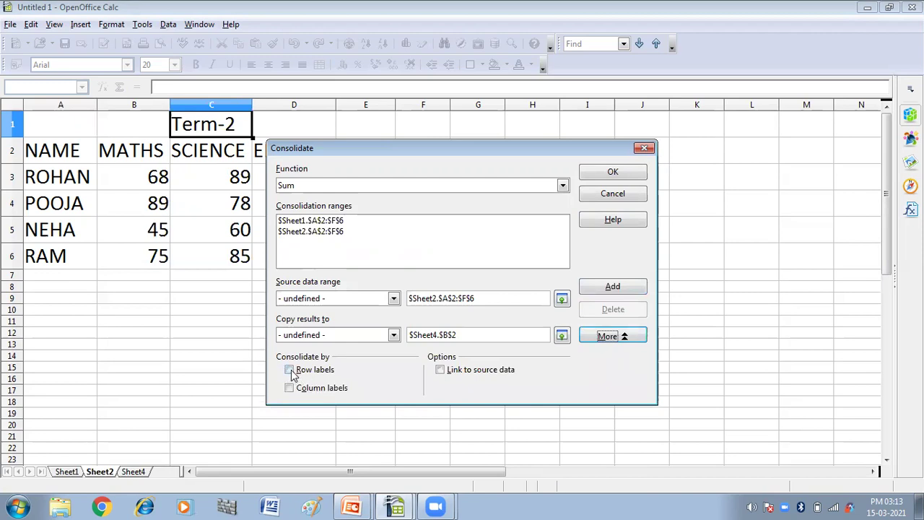
click(289, 369)
click(289, 388)
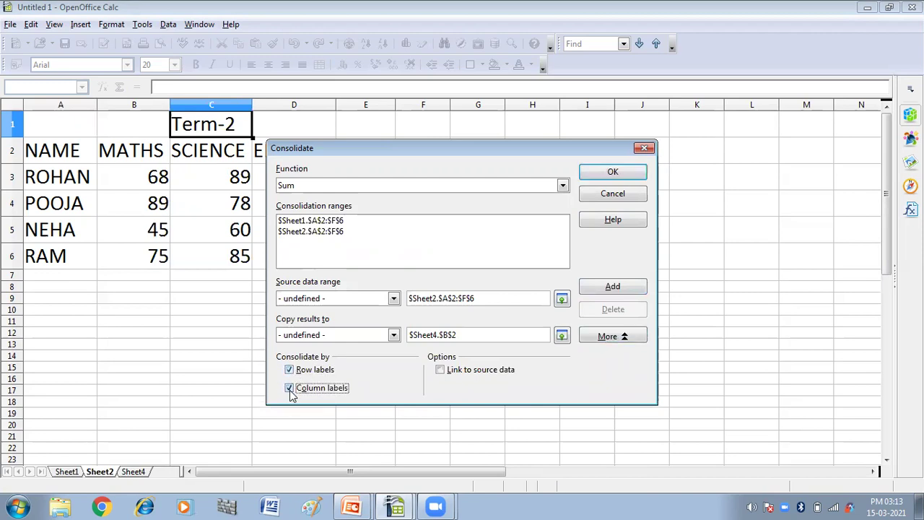
click(441, 370)
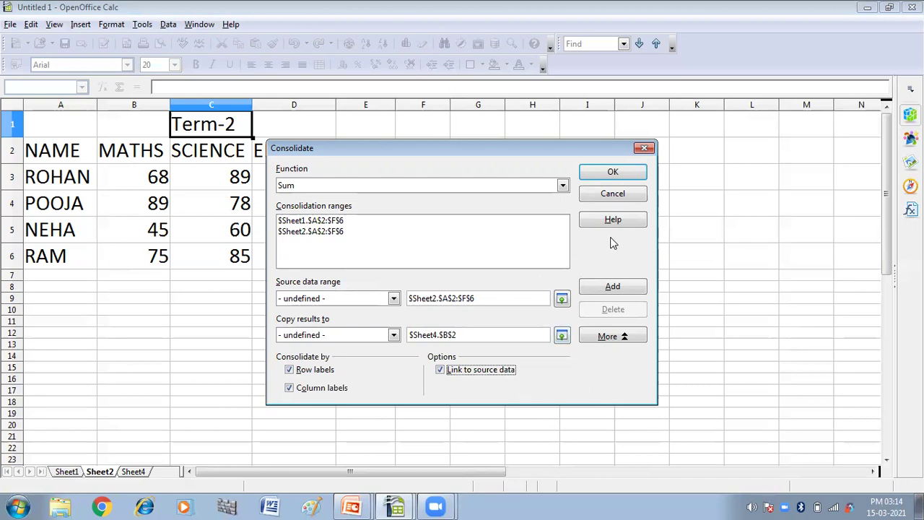
click(136, 472)
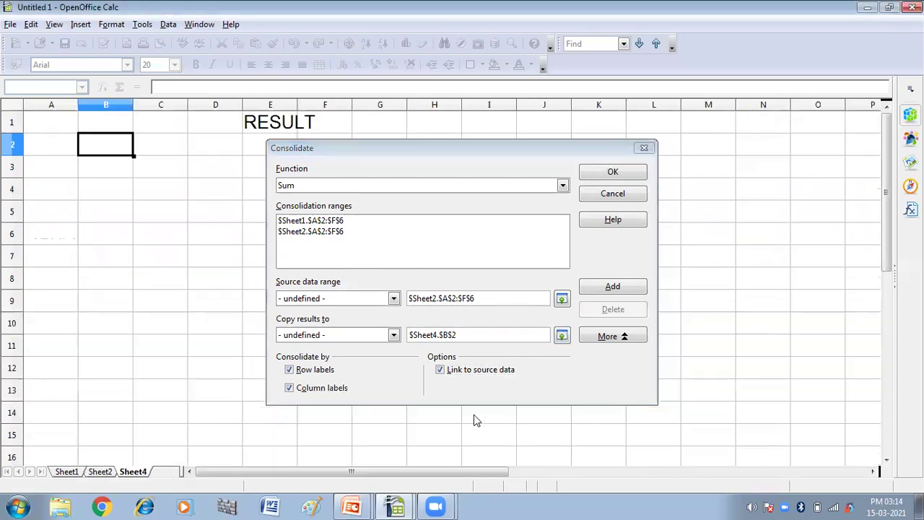
click(613, 173)
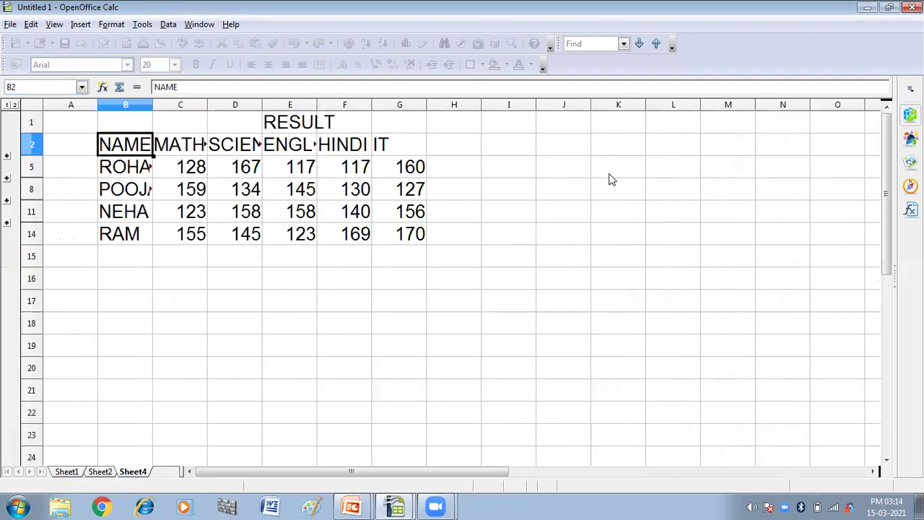
Fit the widths of columns B to G on Sheet4 to their contents.
double_click(151, 107)
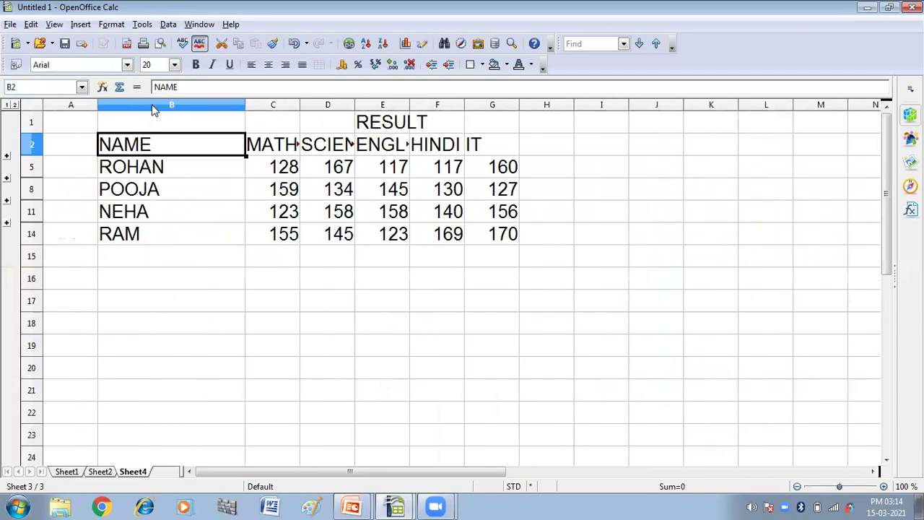
double_click(300, 107)
double_click(372, 107)
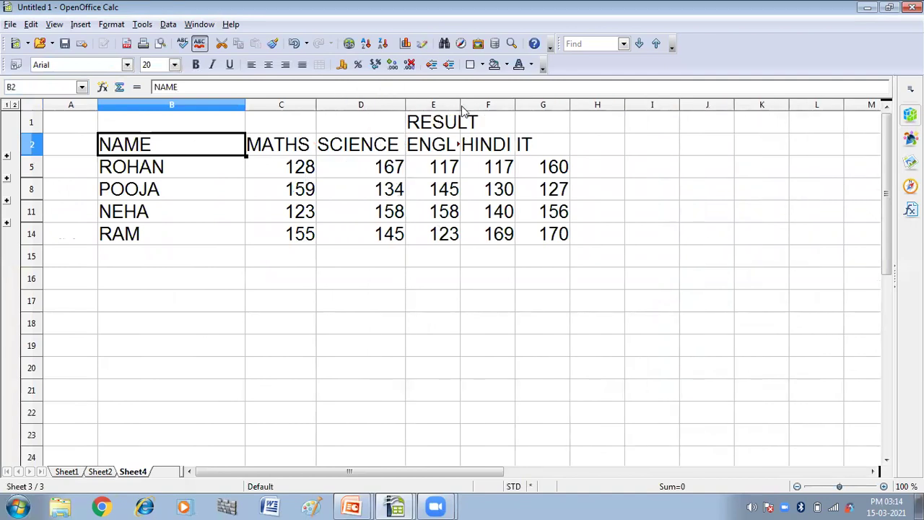
double_click(460, 108)
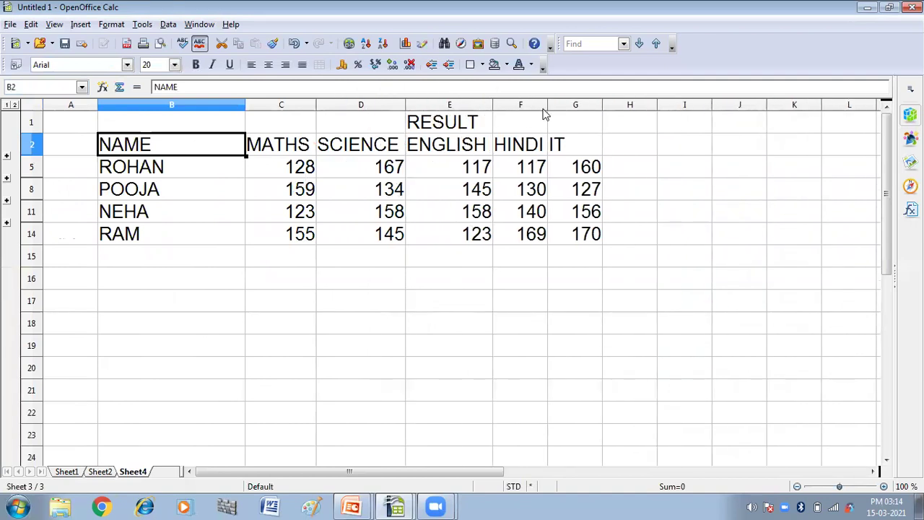
double_click(549, 105)
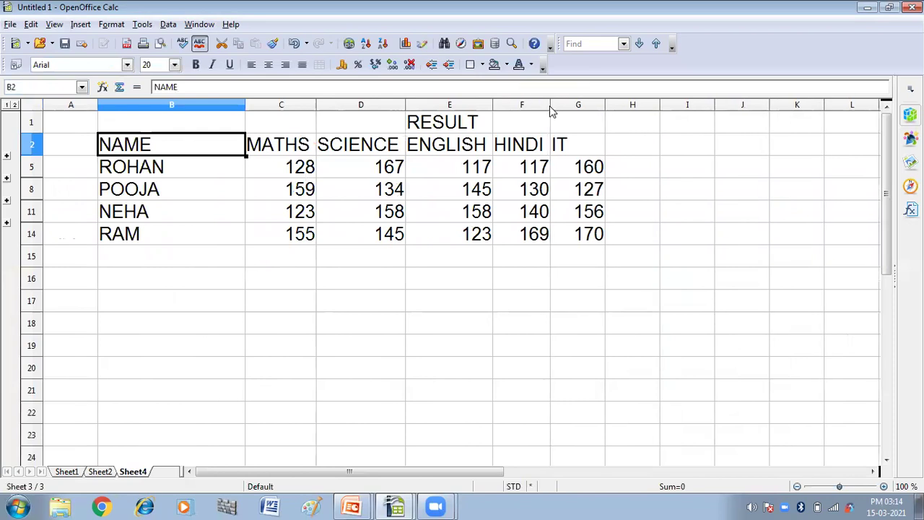
double_click(604, 107)
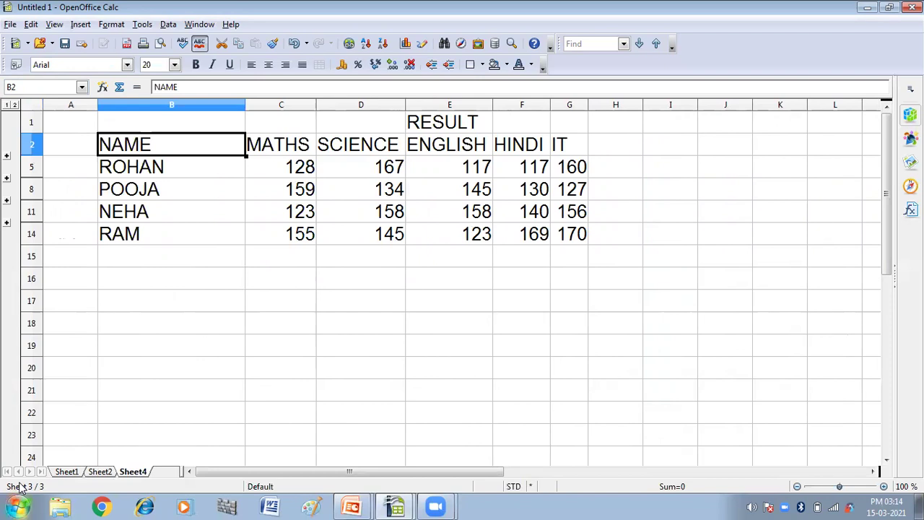
Review the source marks on Sheet1 and Sheet2, and return to the result table on Sheet4.
click(66, 471)
click(101, 472)
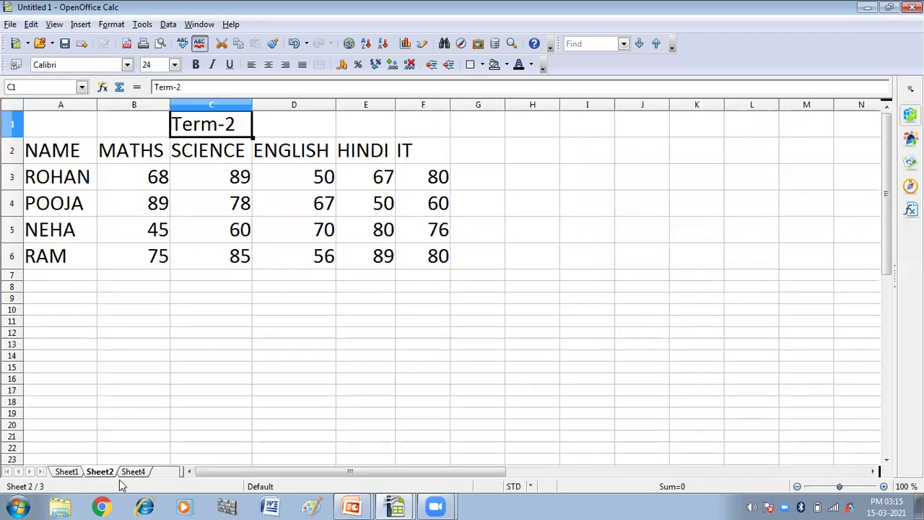
click(132, 471)
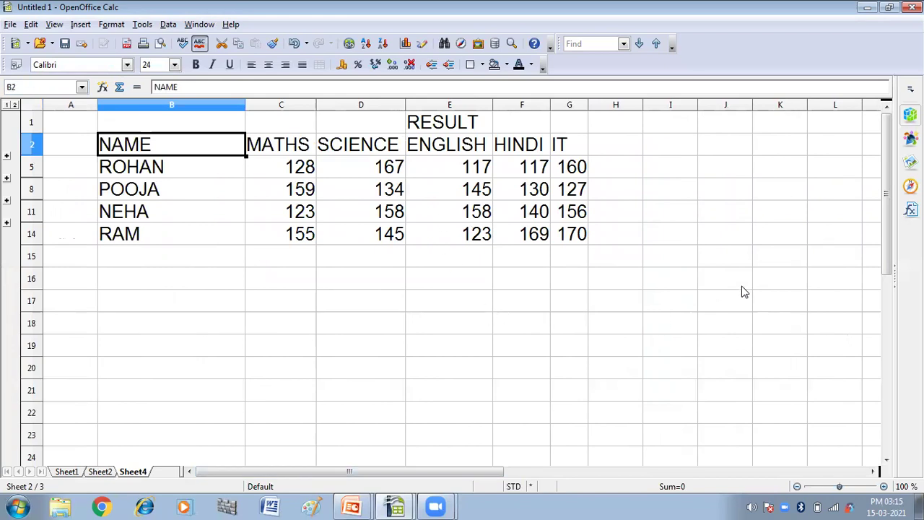